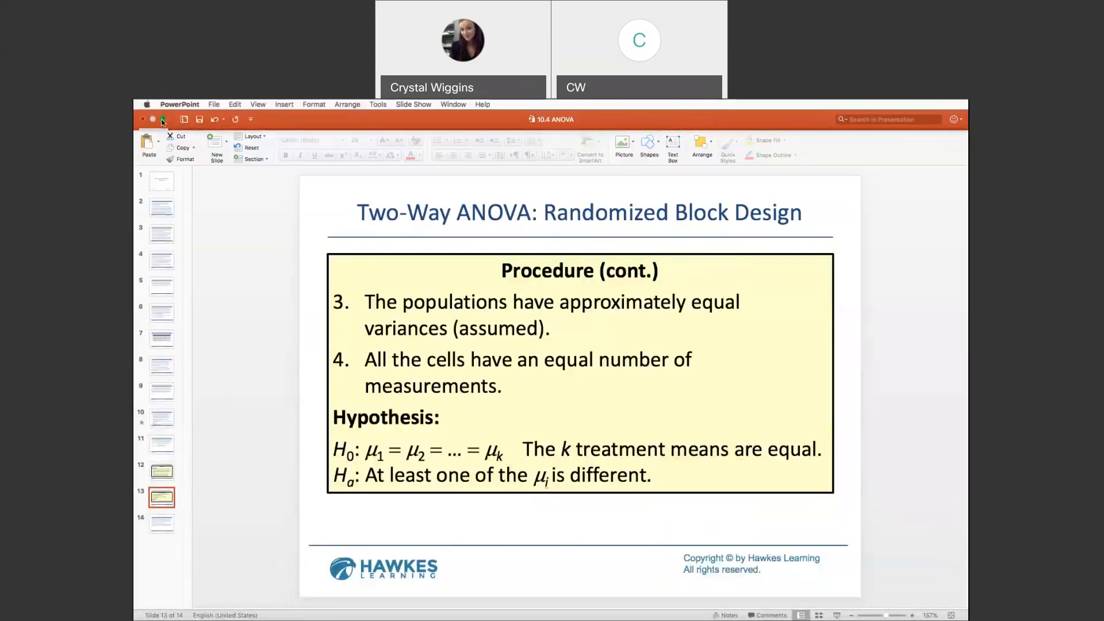
# Step: Switch from the presentation to Rguroo in the browser, log in with the saved credentials, and show the list of datasets
pyautogui.click(163, 120)
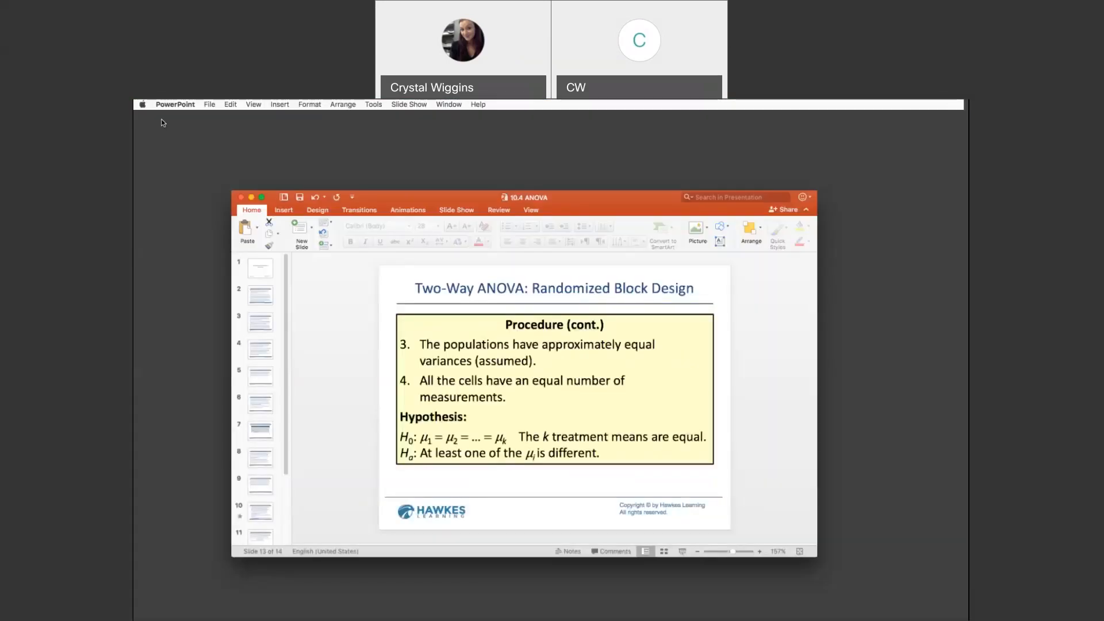
pyautogui.click(519, 115)
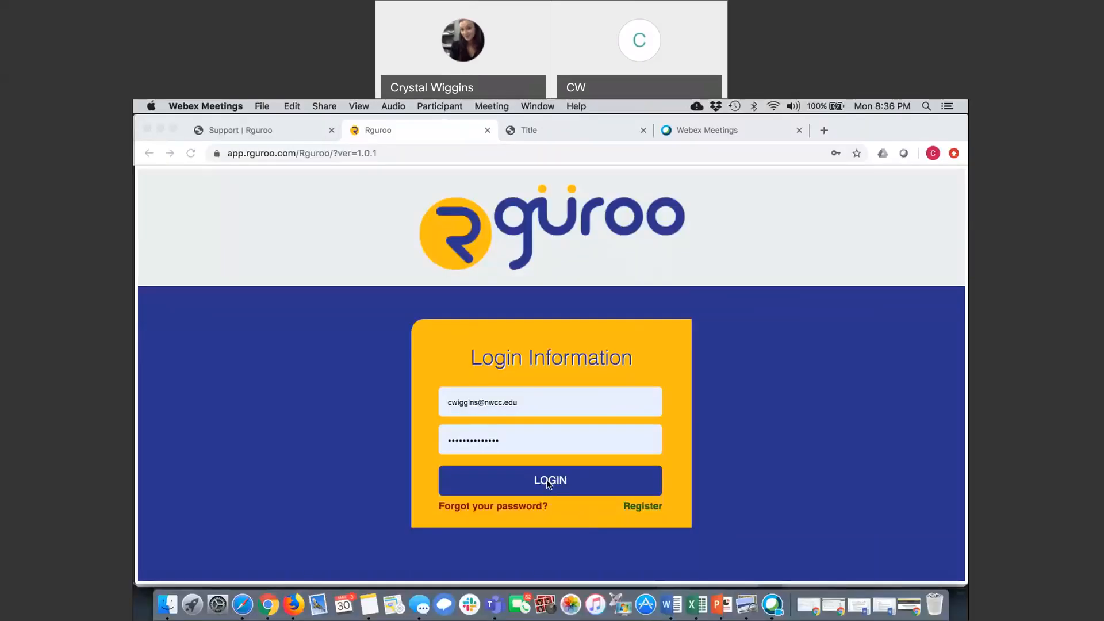
pyautogui.click(763, 449)
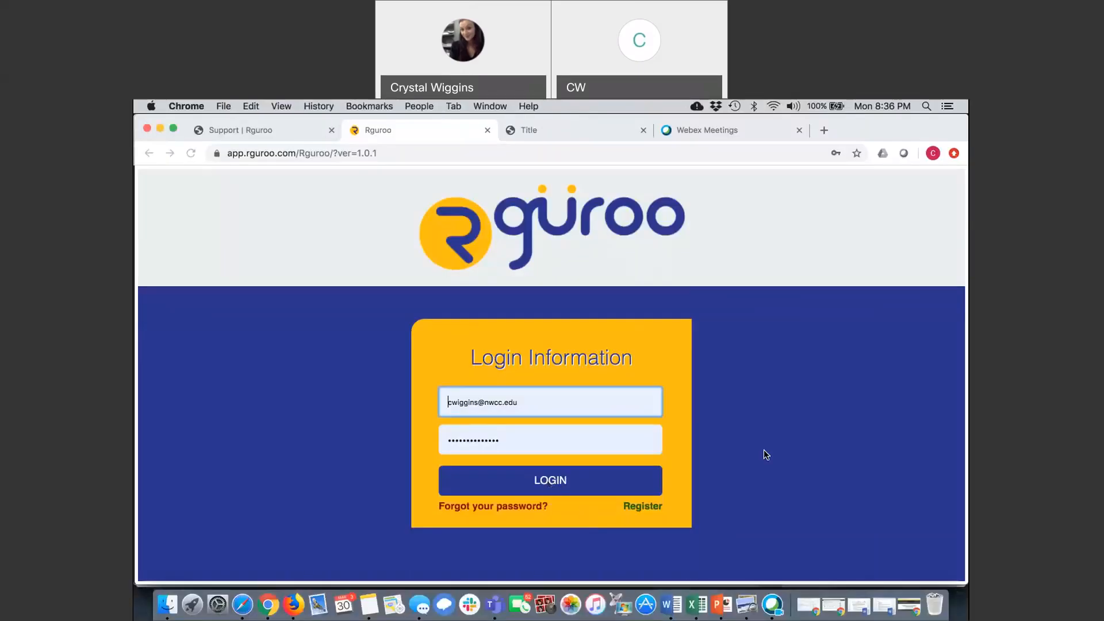
pyautogui.click(543, 485)
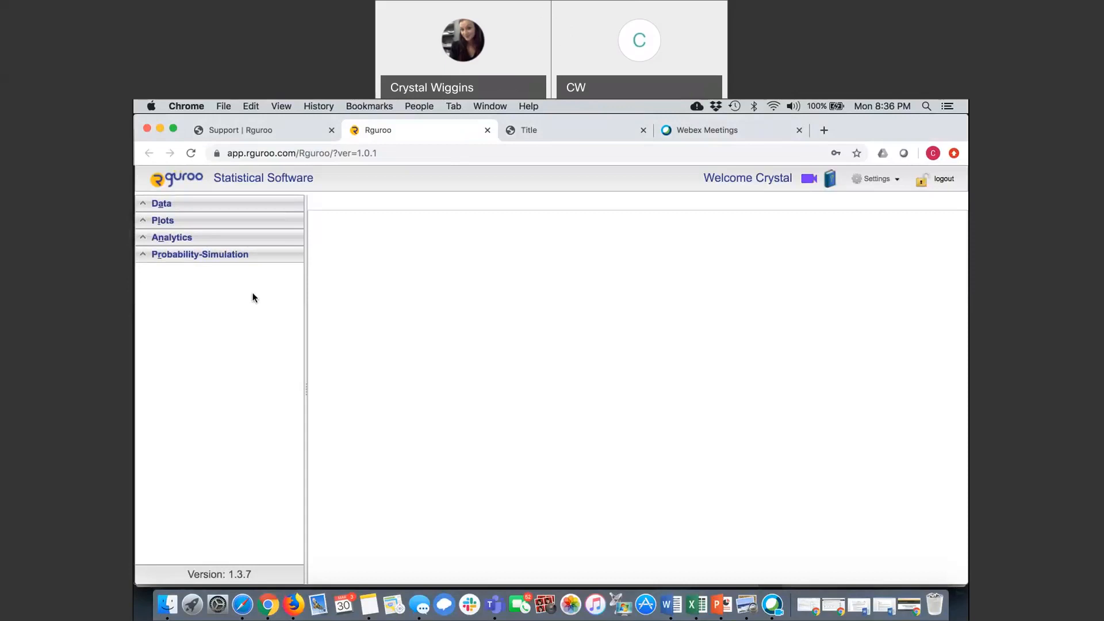
pyautogui.click(143, 204)
pyautogui.click(215, 226)
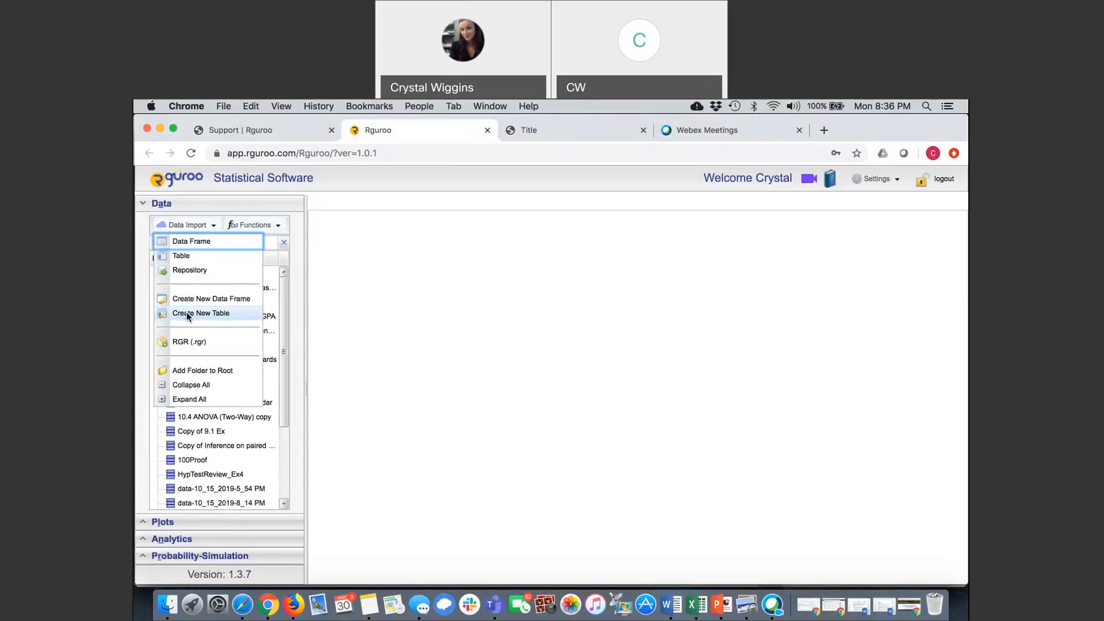
pyautogui.click(179, 260)
pyautogui.click(520, 293)
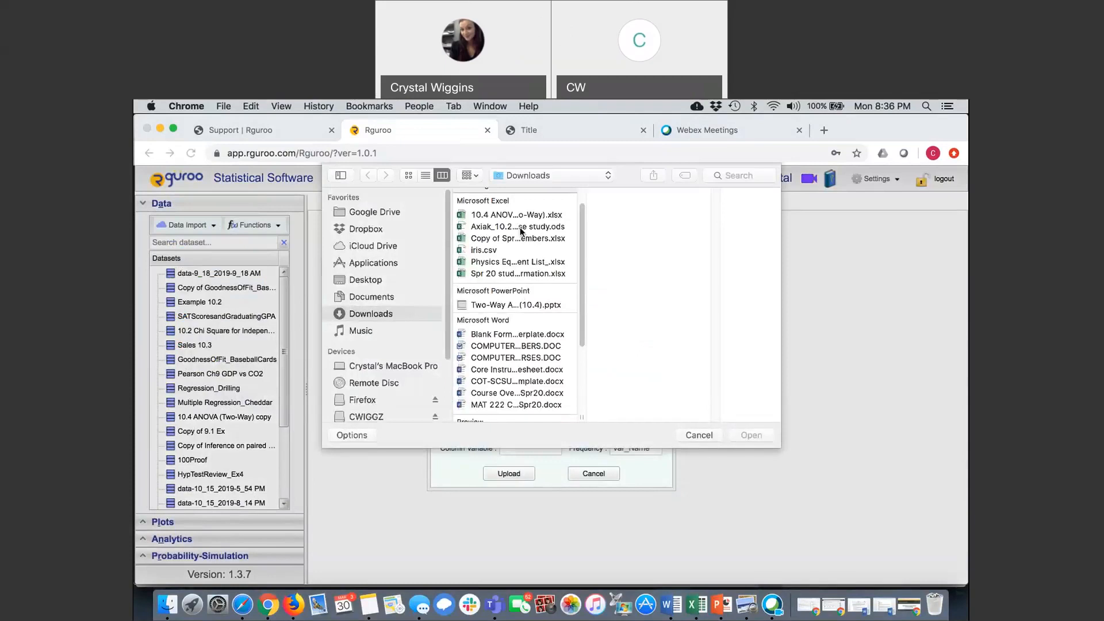
pyautogui.click(513, 212)
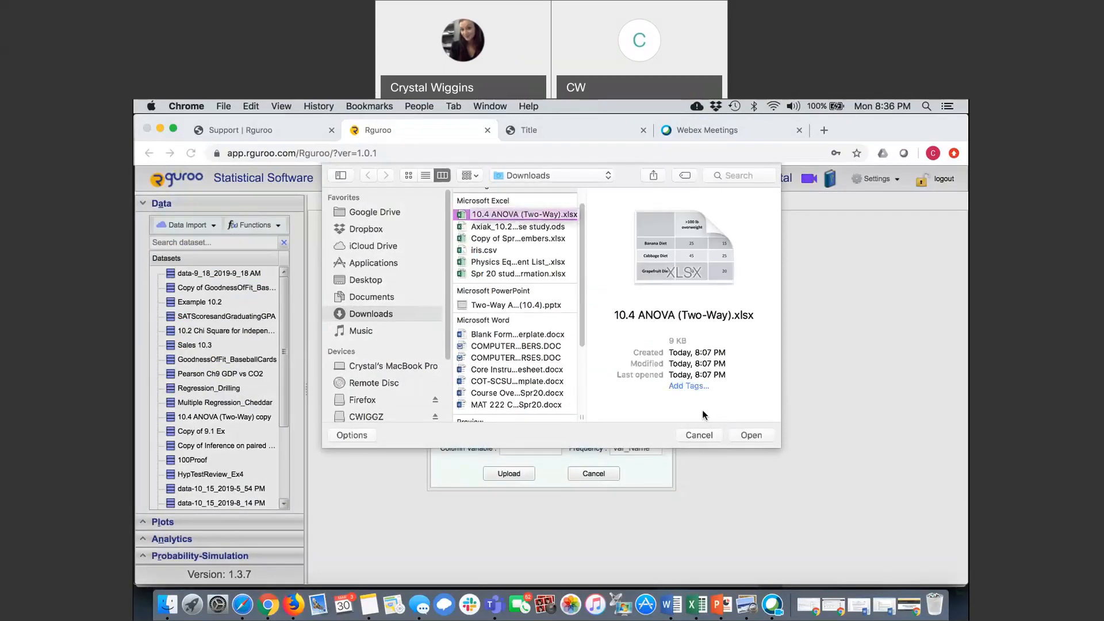
pyautogui.click(708, 435)
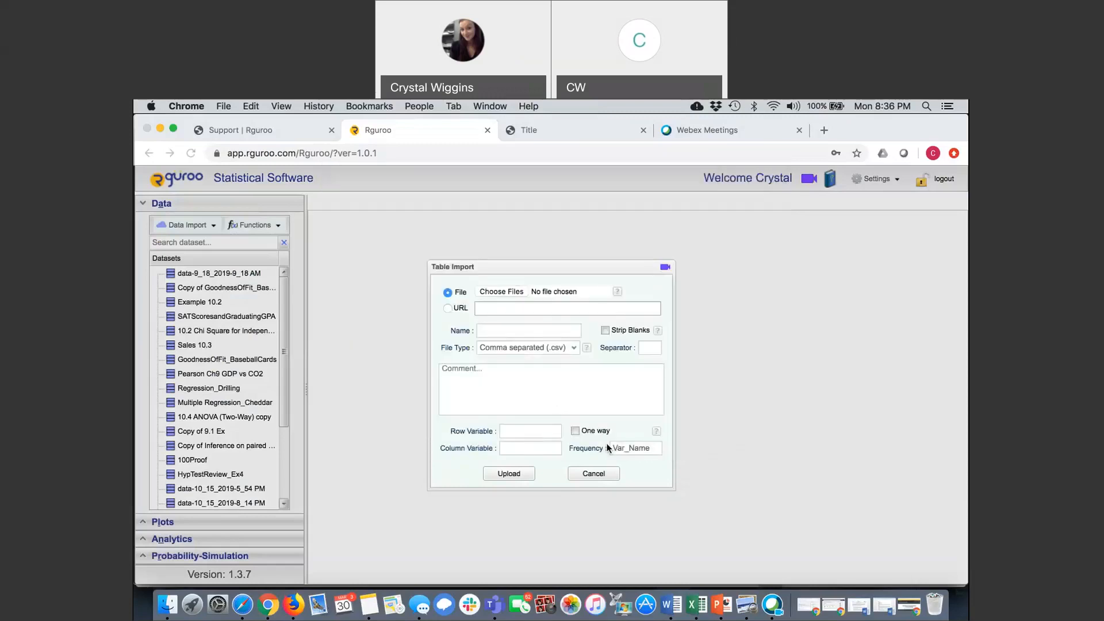
pyautogui.click(594, 475)
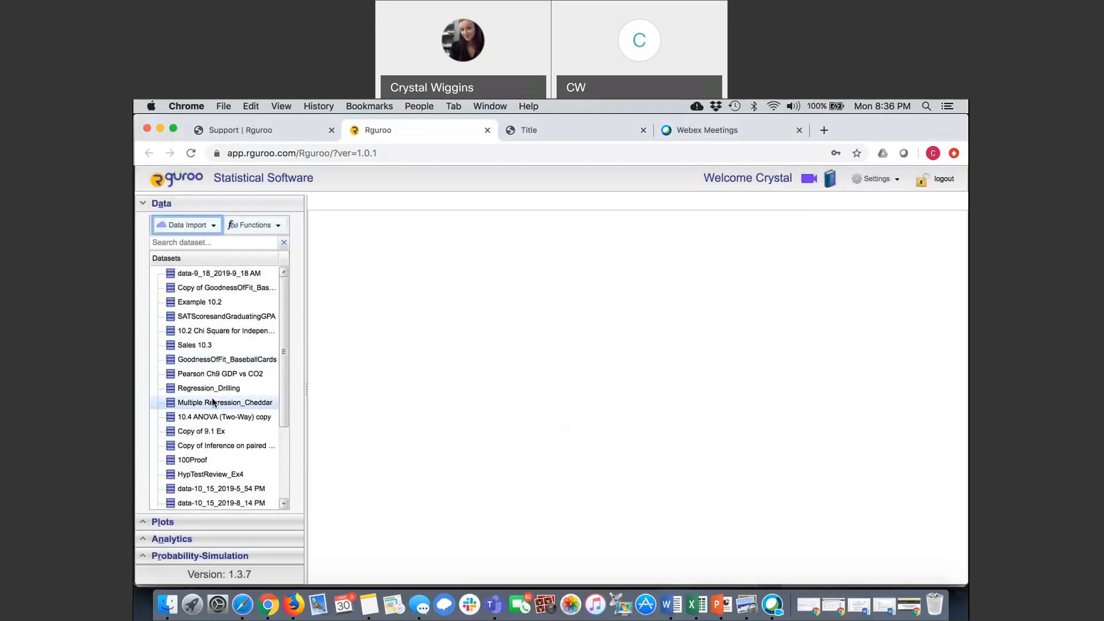
# Step: Open the existing dataset 10.4 ANOVA (Two-Way) copy and collapse the dataset list
pyautogui.doubleClick(213, 417)
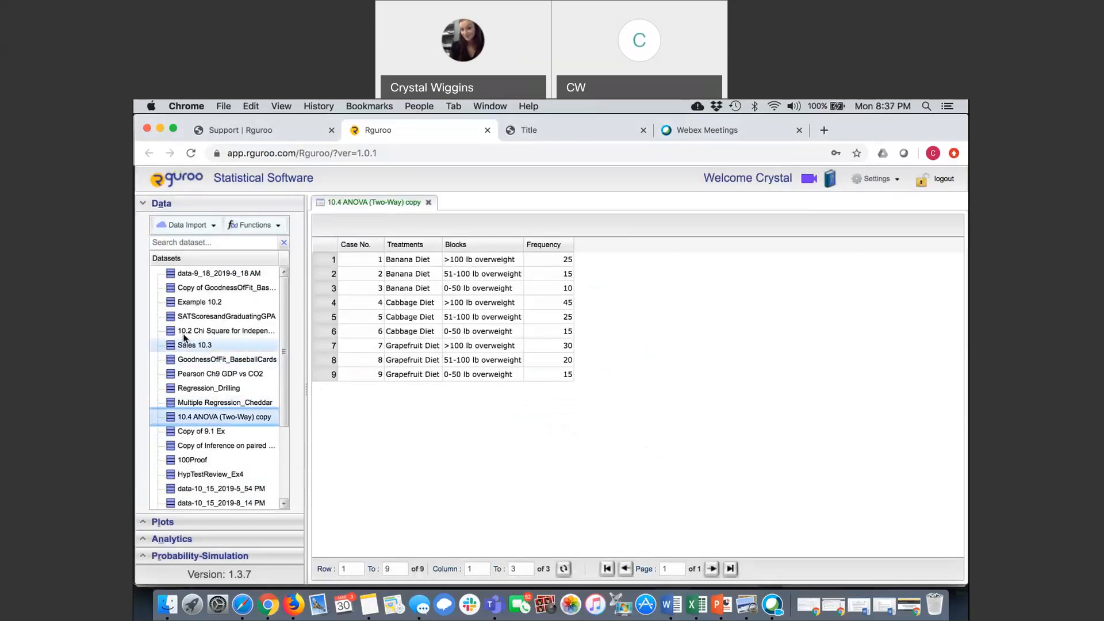
pyautogui.click(141, 205)
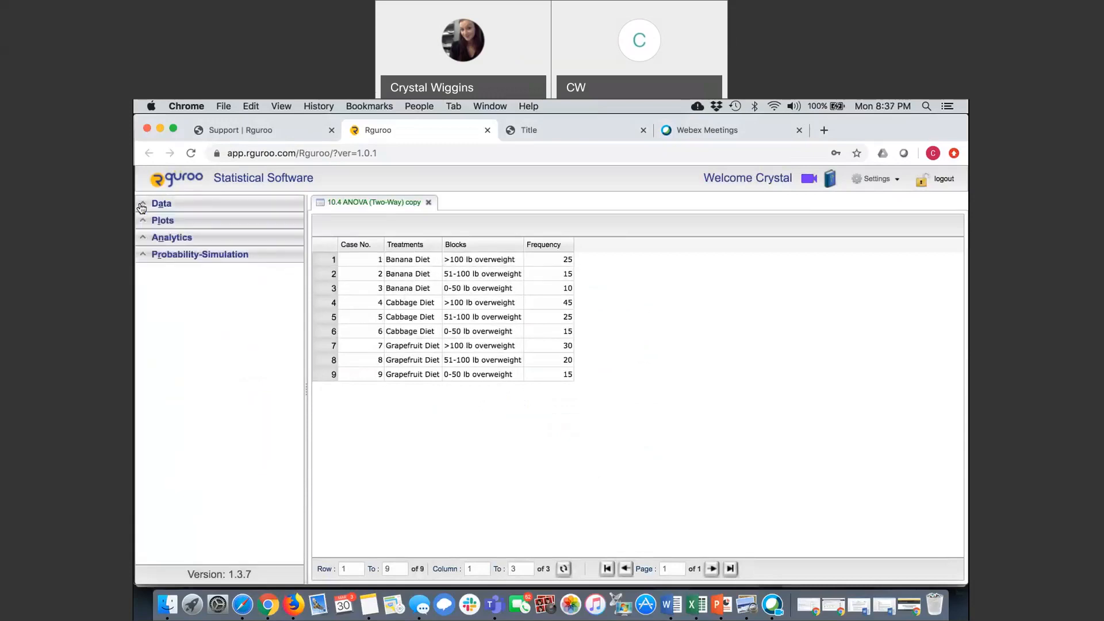
# Step: Start an ANOVA analysis on the dataset 10.4 ANOVA (Two-Way) copy with Frequency as the response variable
pyautogui.click(146, 239)
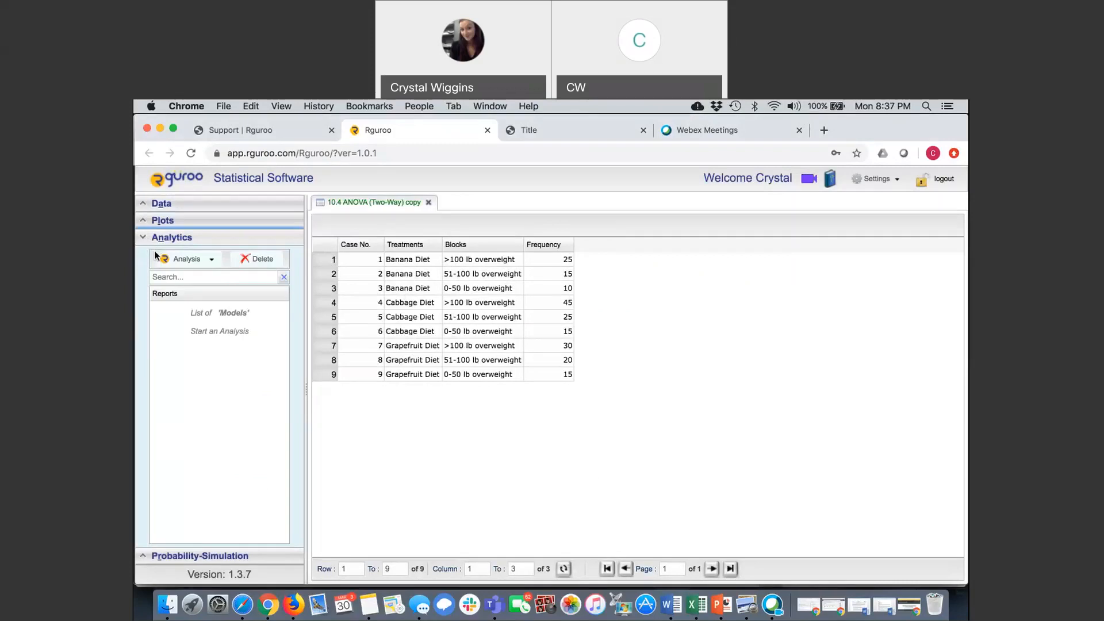
pyautogui.click(212, 261)
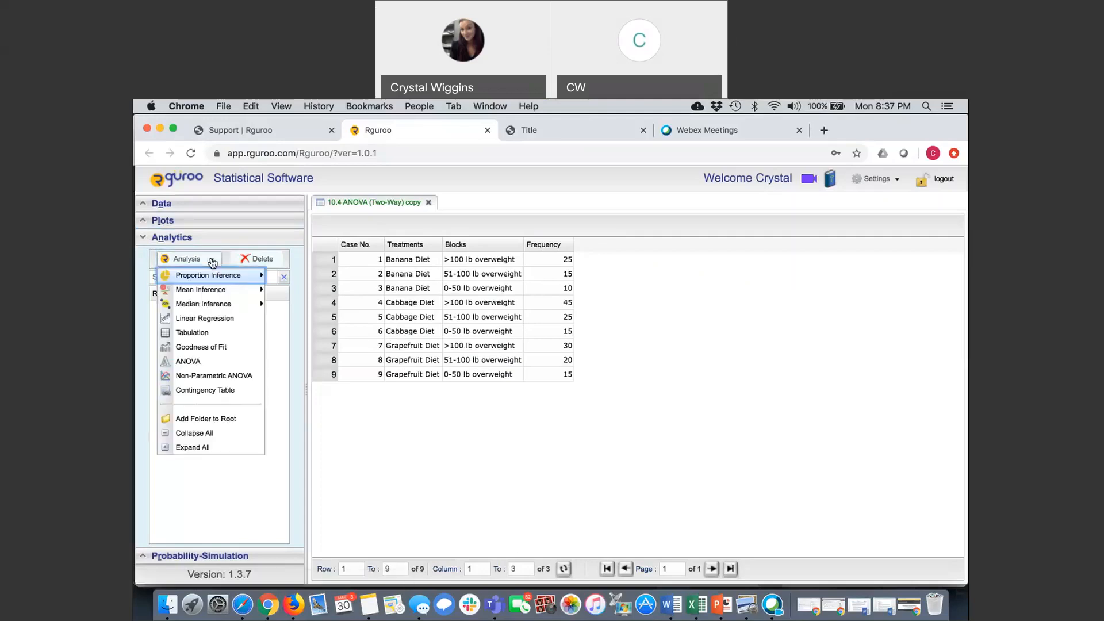
pyautogui.click(206, 363)
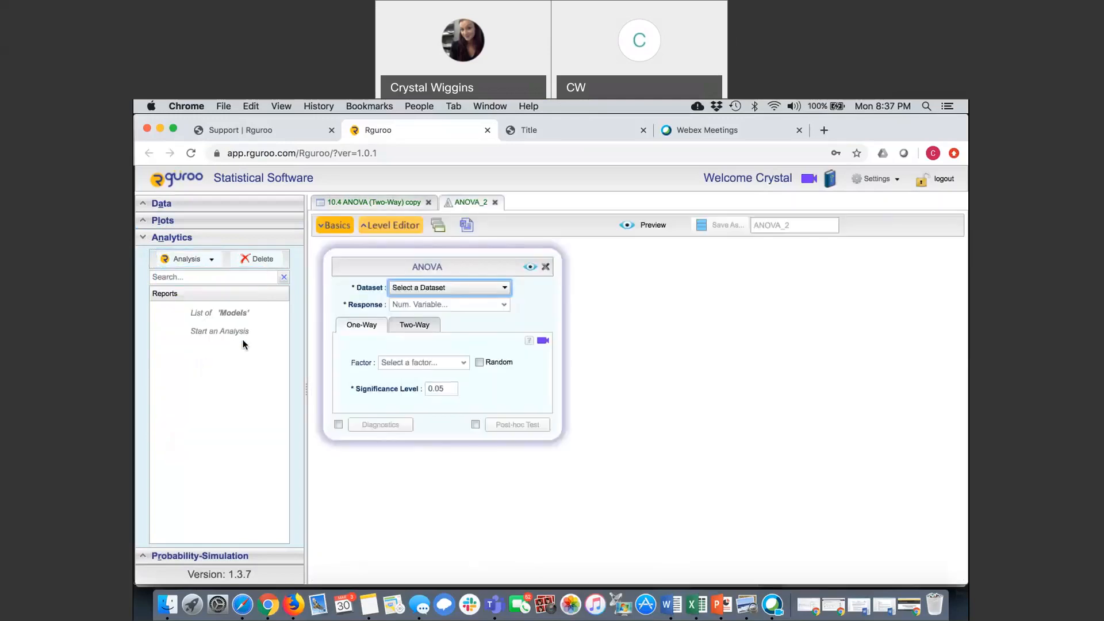
pyautogui.click(506, 289)
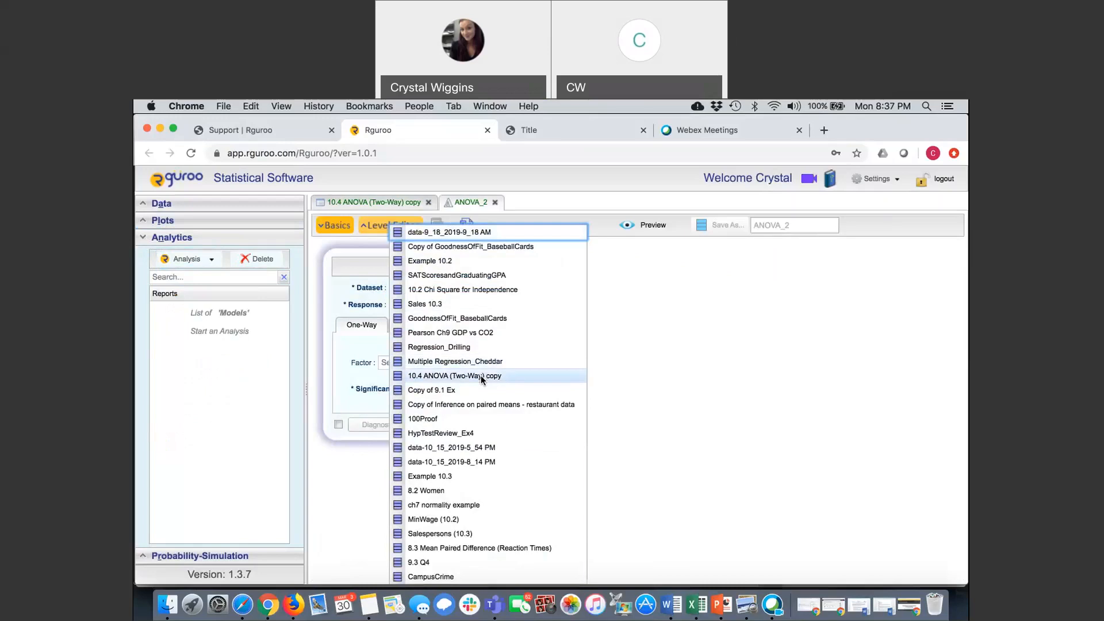
pyautogui.click(482, 377)
pyautogui.click(506, 310)
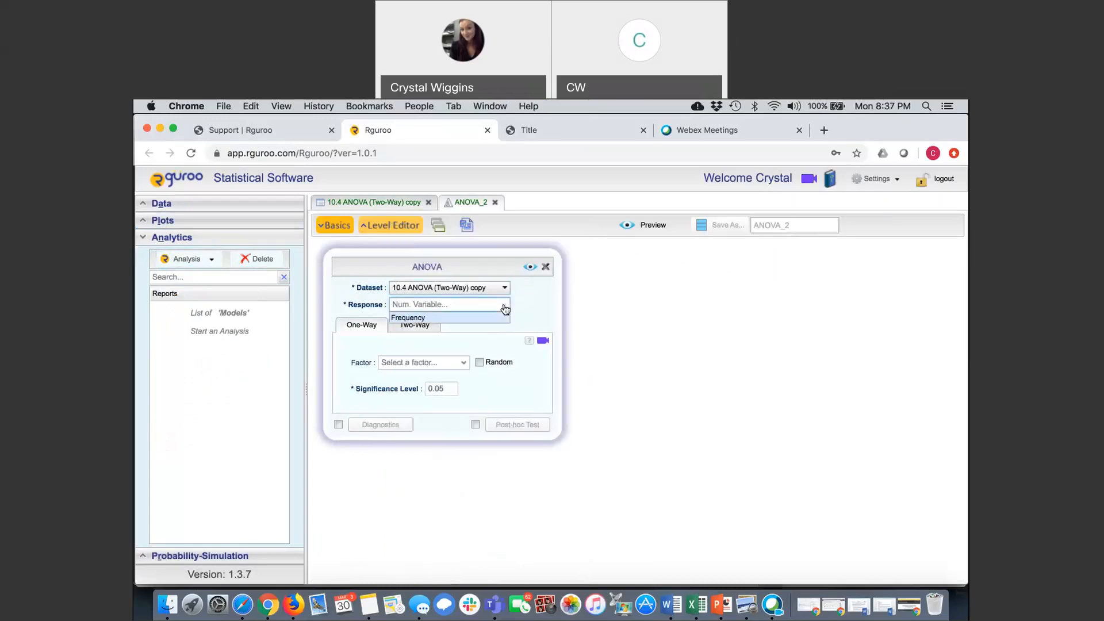
pyautogui.click(474, 318)
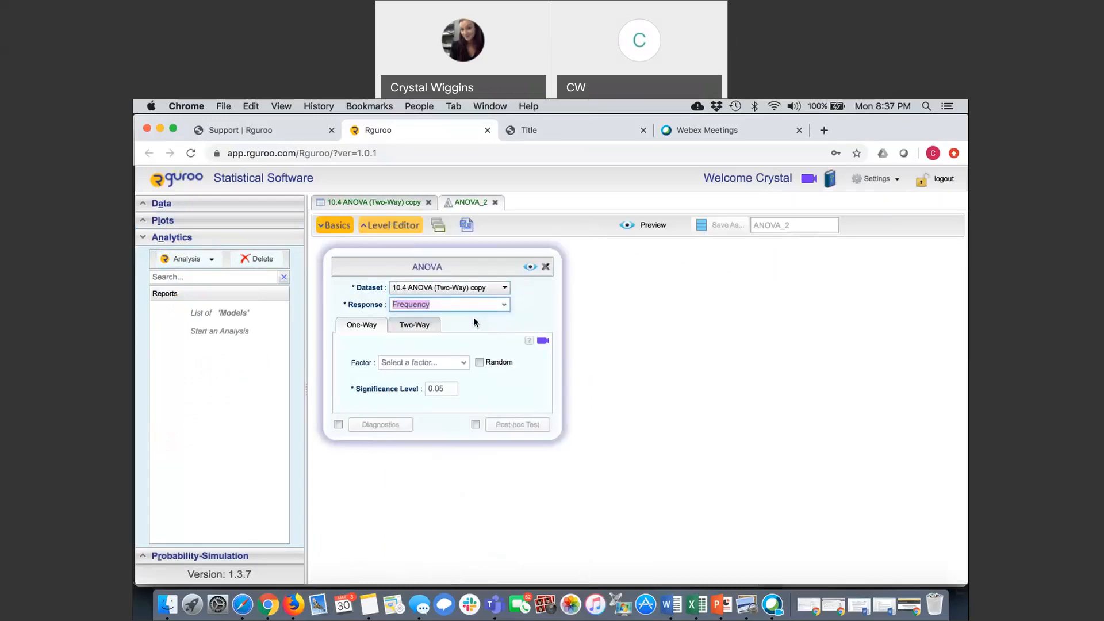
# Step: Make the analysis a two-way ANOVA with Treatments as Factor A and Blocks as Factor B
pyautogui.click(414, 327)
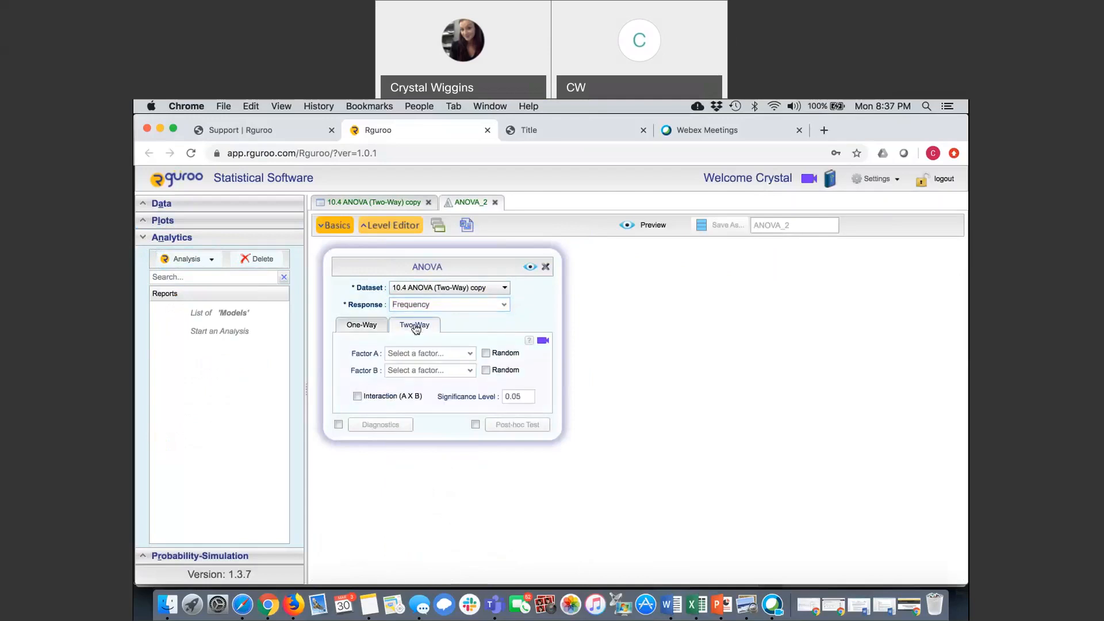
pyautogui.click(470, 353)
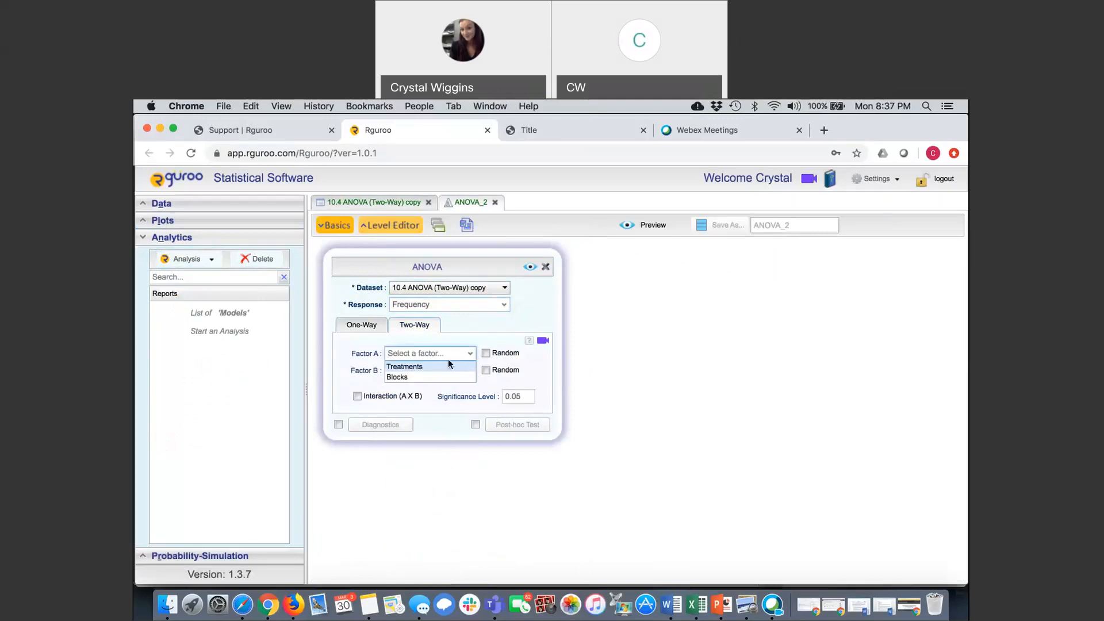
pyautogui.click(432, 364)
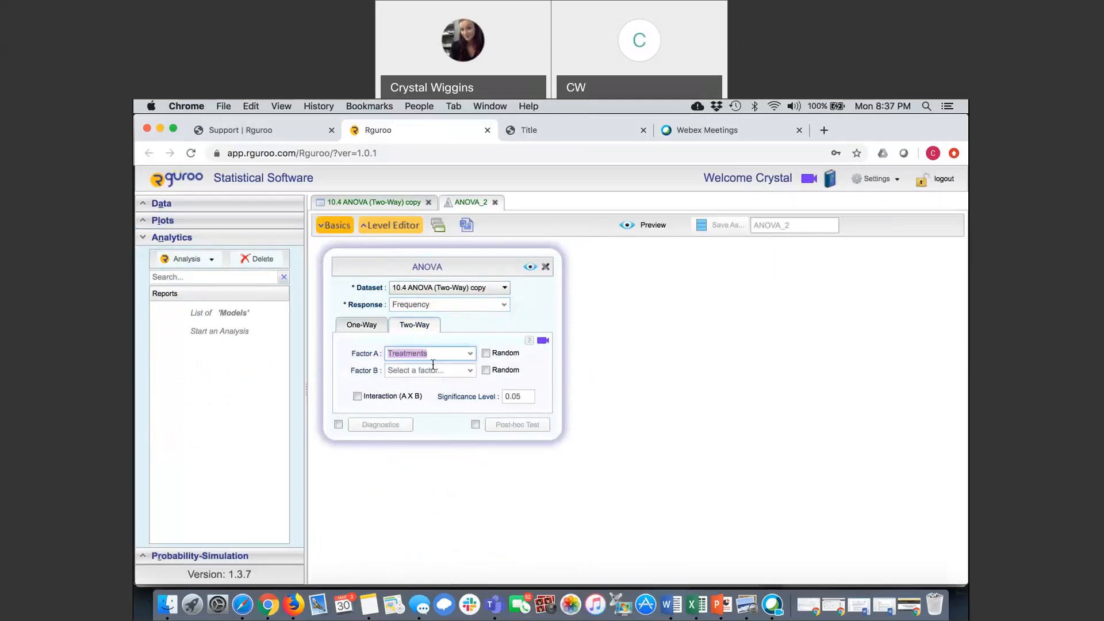
pyautogui.click(472, 372)
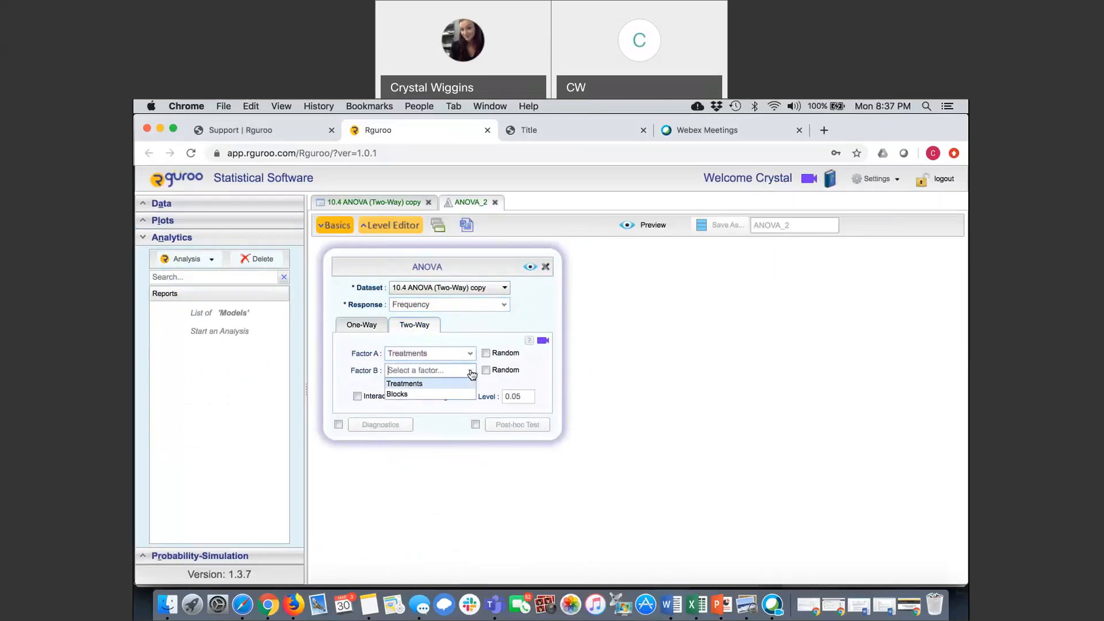
pyautogui.click(420, 395)
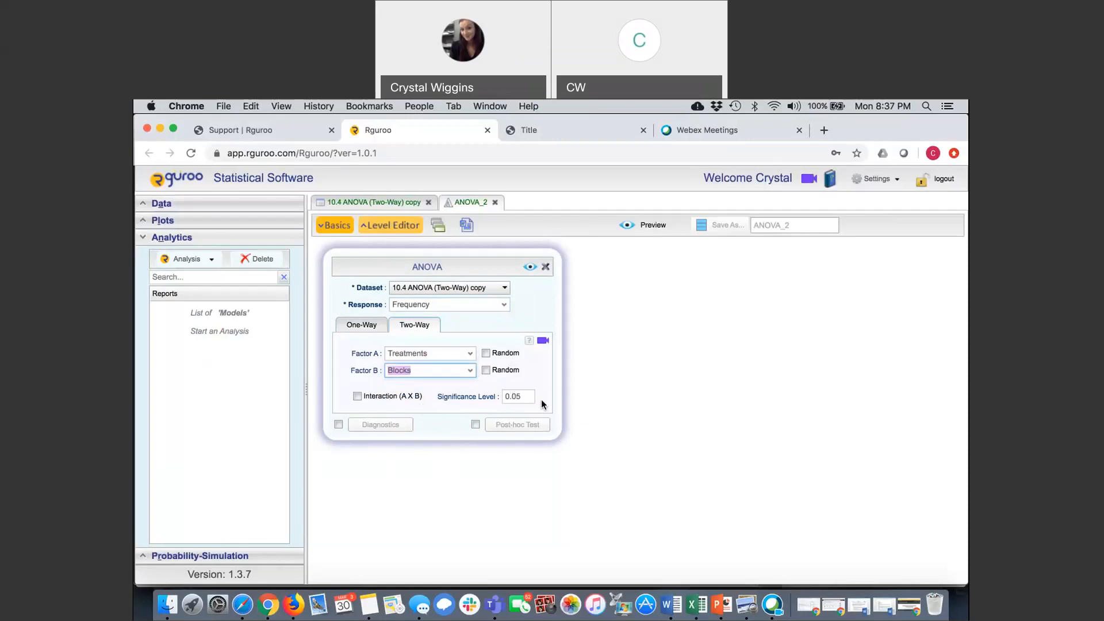
# Step: Generate a preview of the ANOVA report and bring its ANOVA table into view
pyautogui.click(529, 267)
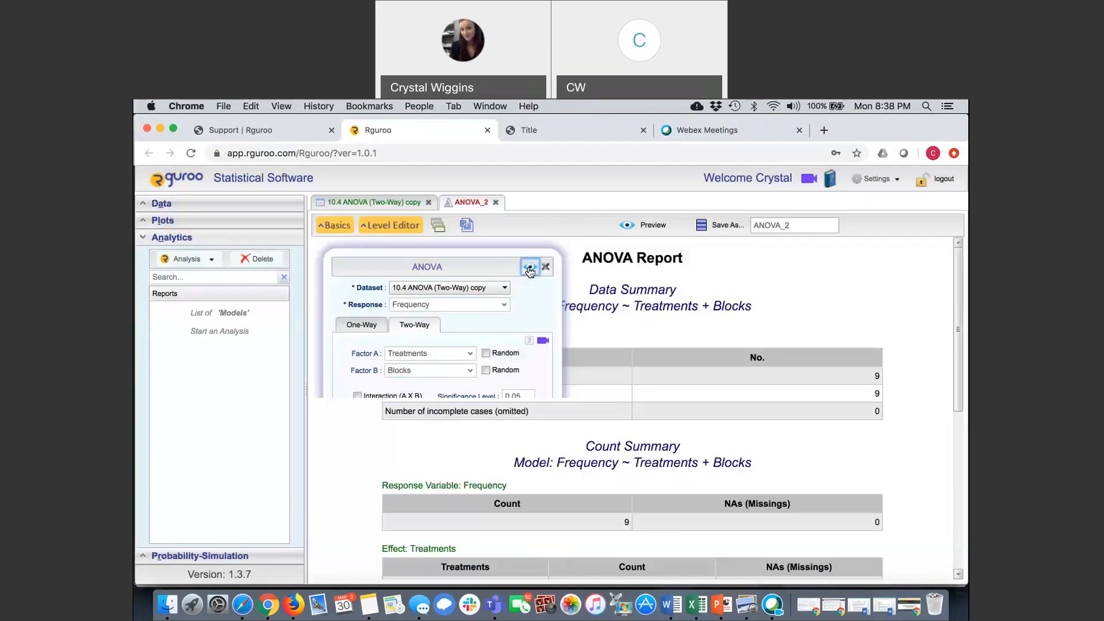
pyautogui.scroll(-5, 711, 406)
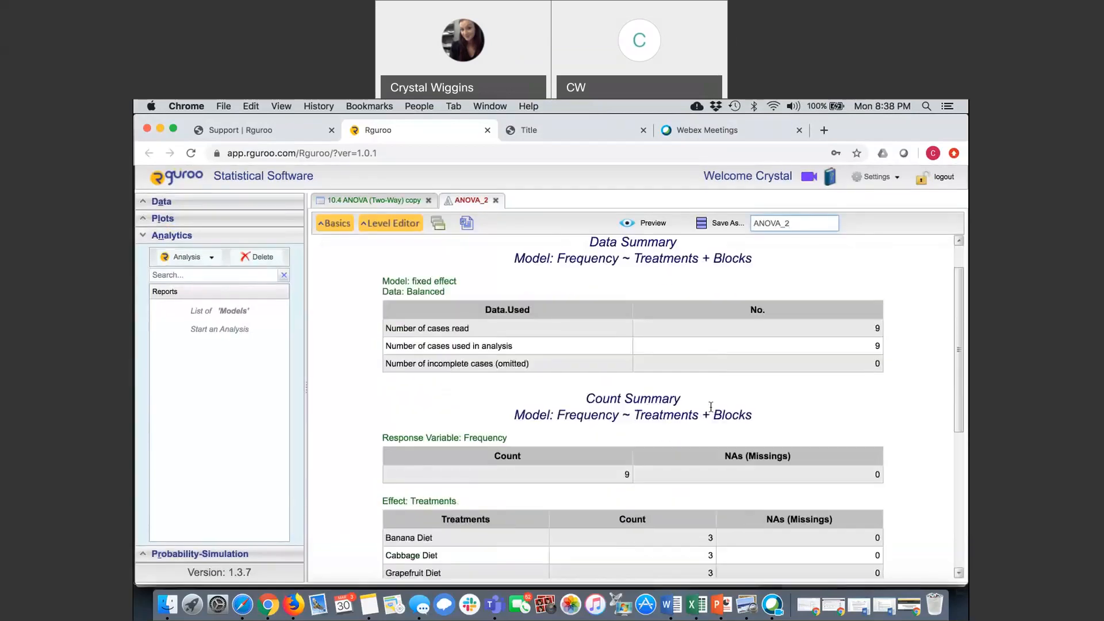
pyautogui.scroll(-1, 711, 406)
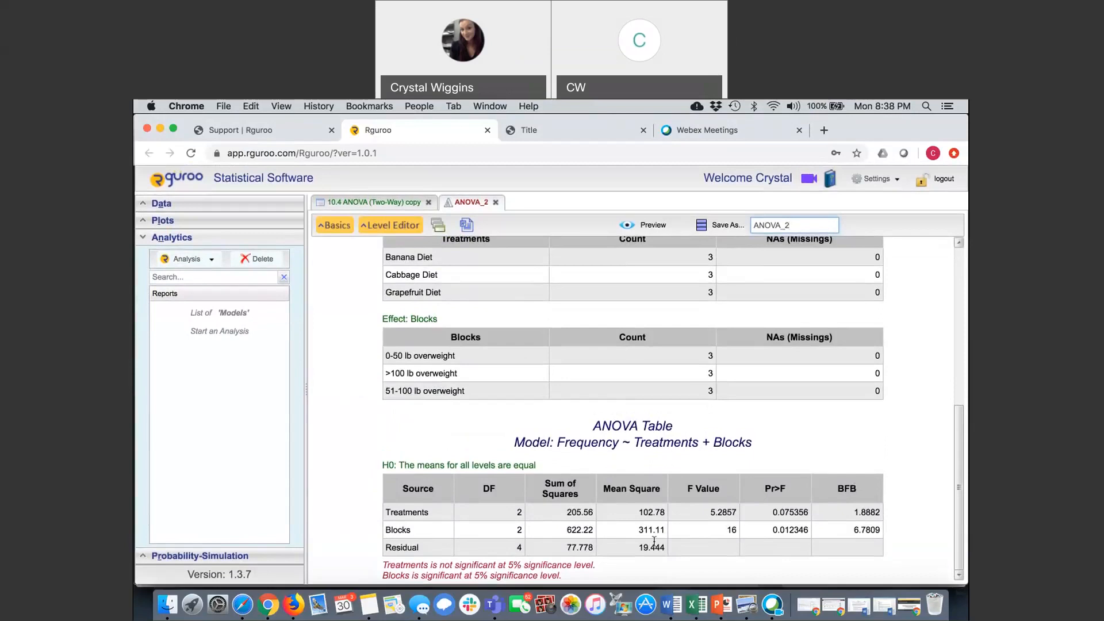
# Step: Highlight the F value for Treatments and the Pr>F values for Treatments and Blocks in the ANOVA table
pyautogui.click(711, 512)
pyautogui.moveTo(711, 512); pyautogui.dragTo(739, 514)
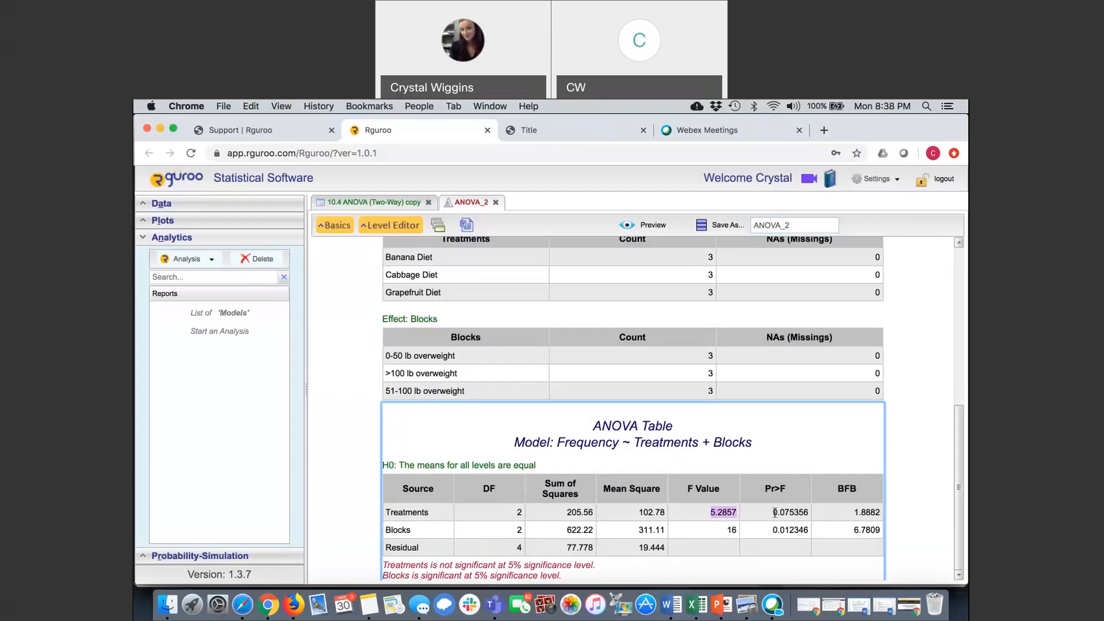
pyautogui.moveTo(772, 515); pyautogui.dragTo(783, 513)
pyautogui.click(772, 530)
pyautogui.moveTo(772, 529); pyautogui.dragTo(811, 532)
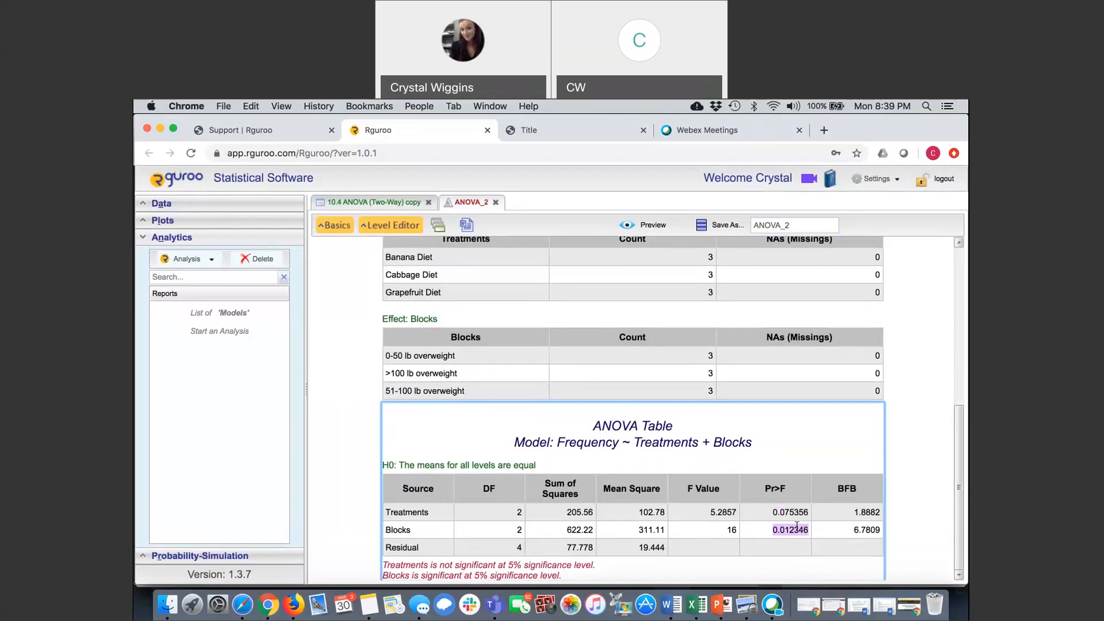
pyautogui.moveTo(772, 510); pyautogui.dragTo(813, 511)
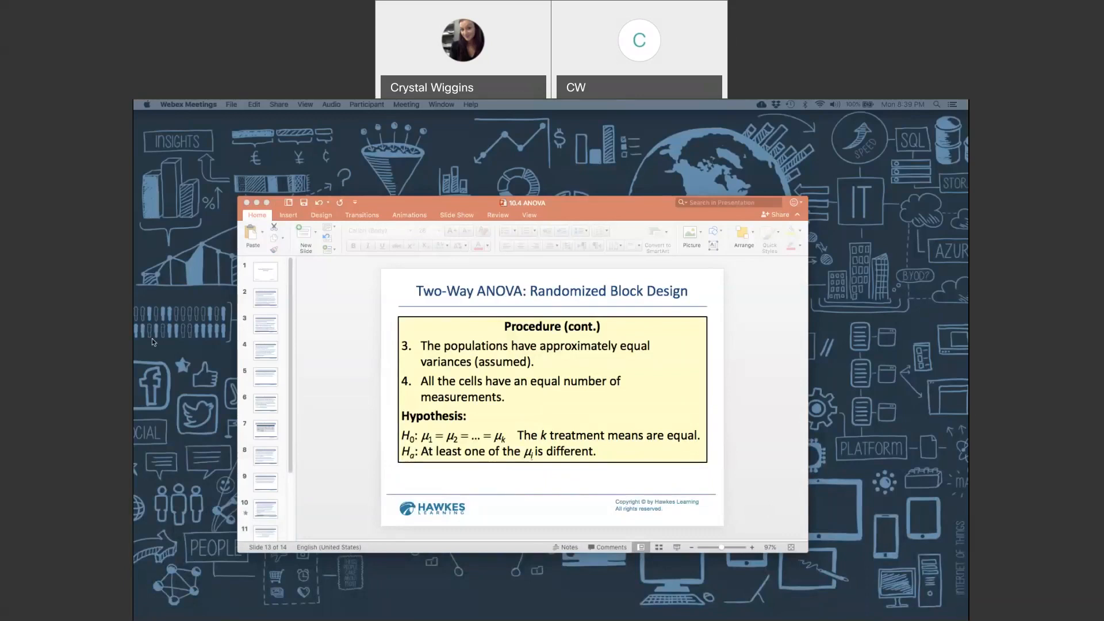
# Step: Switch to the 10.4 ANOVA presentation in PowerPoint, open slide 14, and highlight the test statistic and the F critical value
pyautogui.scroll(-3, 281, 464)
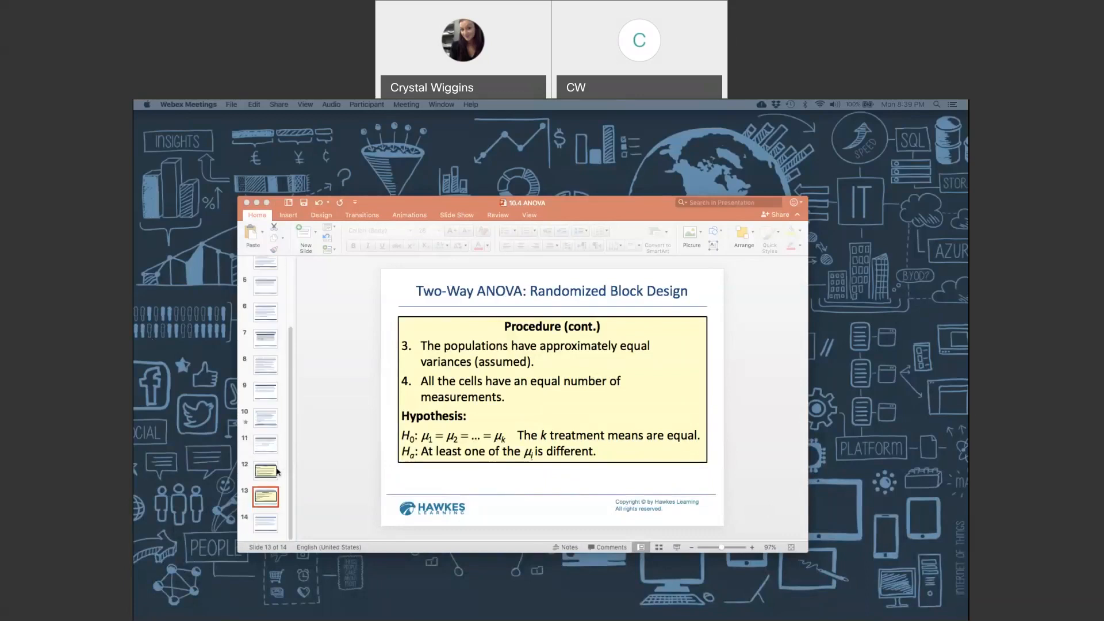
pyautogui.click(263, 526)
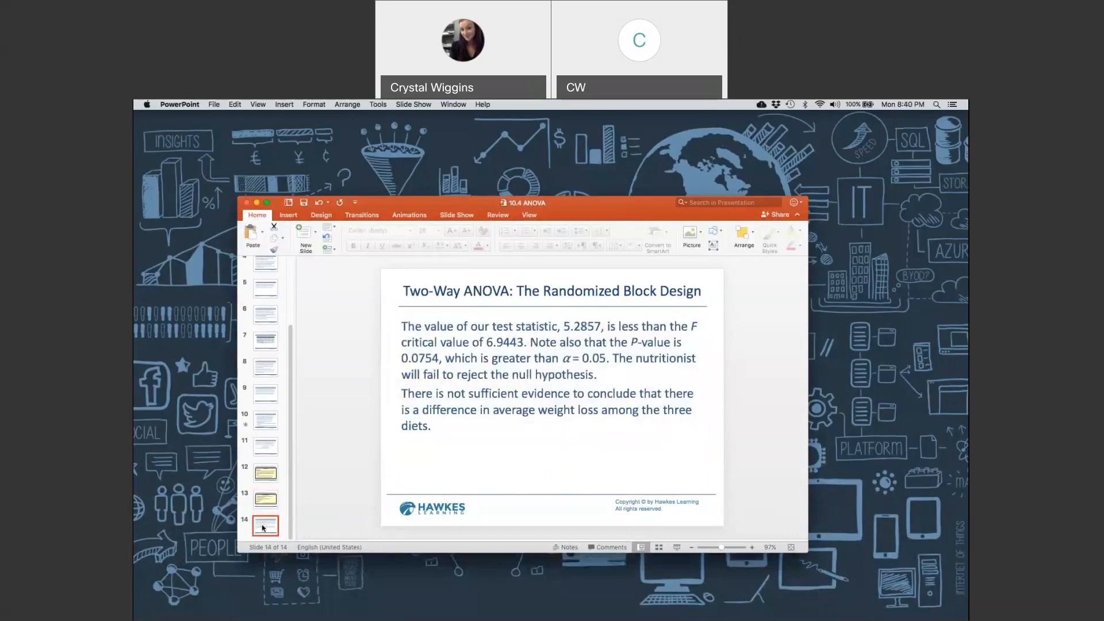
pyautogui.moveTo(564, 323); pyautogui.dragTo(598, 327)
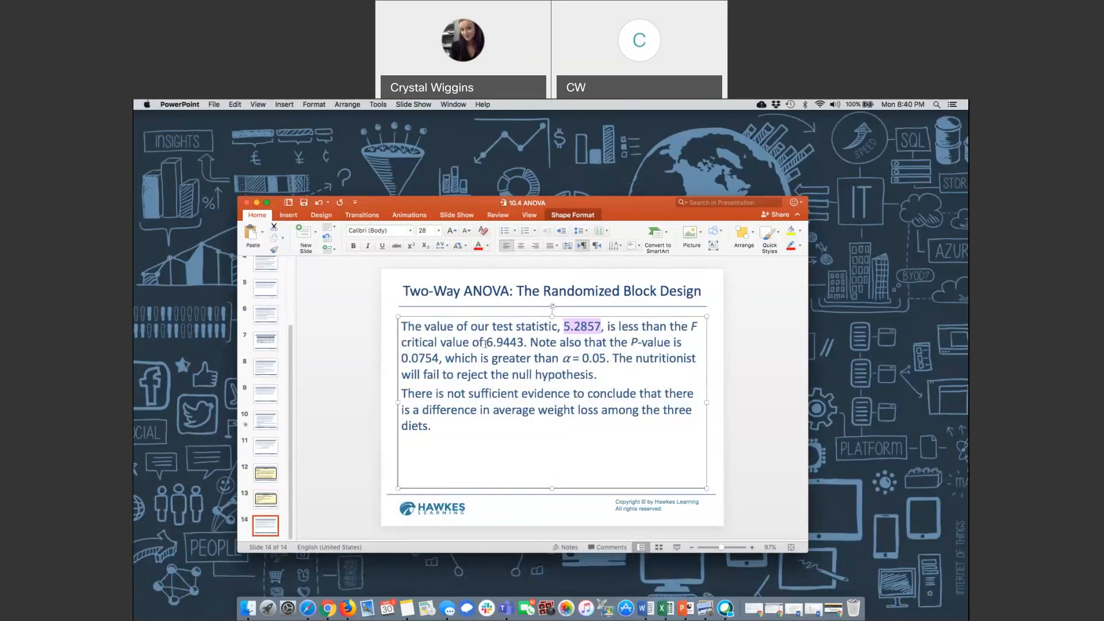
pyautogui.moveTo(486, 343); pyautogui.dragTo(523, 346)
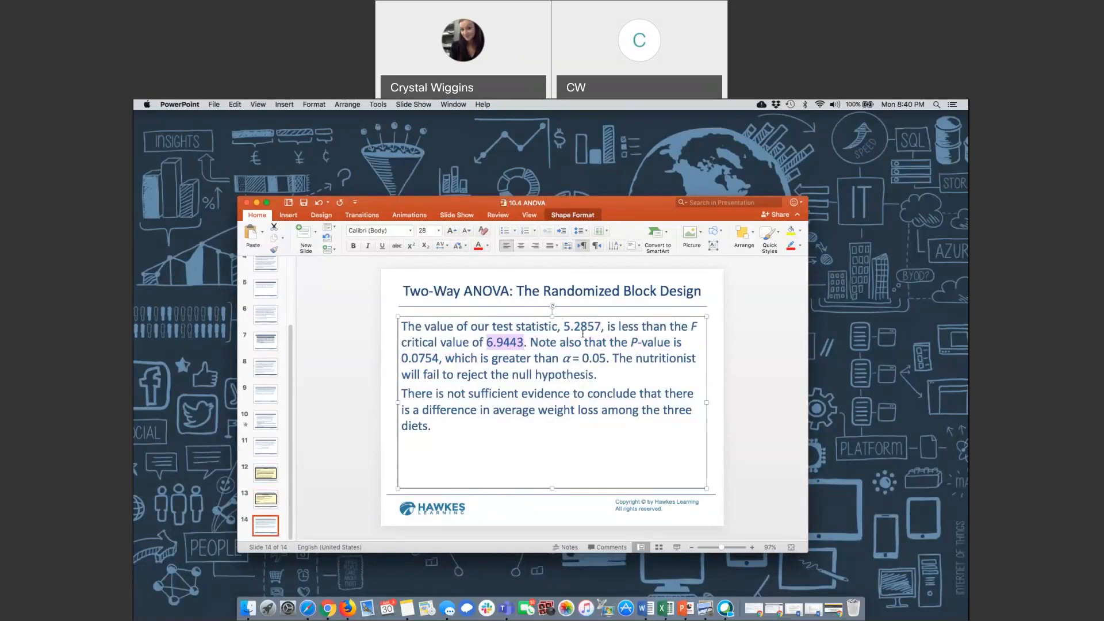